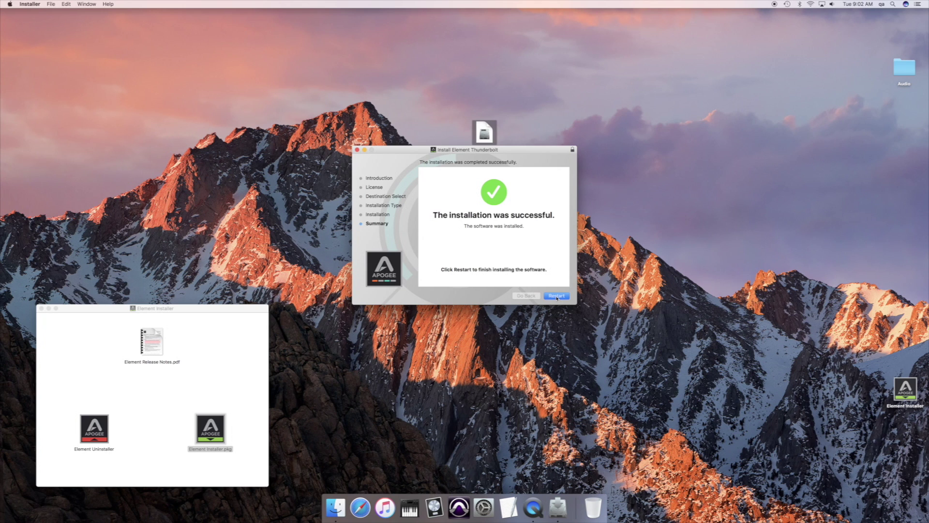
Step: Restart the Mac to finish installing the Element Control 1.1 software
{"action": "left_click", "coordinate": [556, 297]}
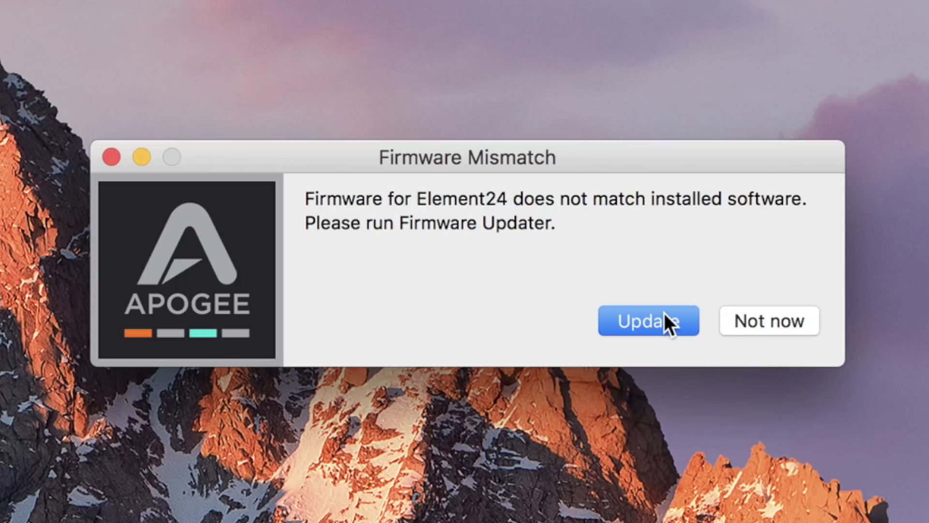
Step: Update the Element24 firmware and make Element24 the Mac's sound output device
{"action": "left_click", "coordinate": [665, 314]}
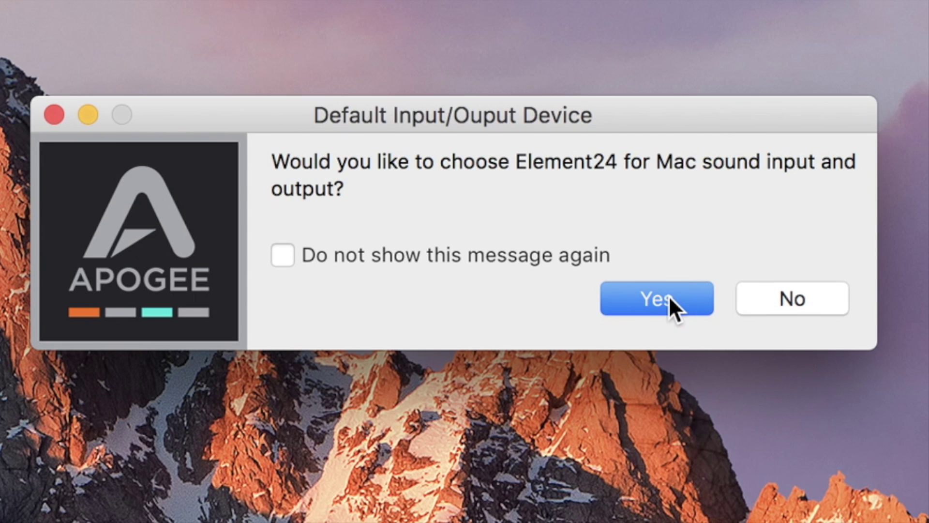
{"action": "left_click", "coordinate": [669, 296]}
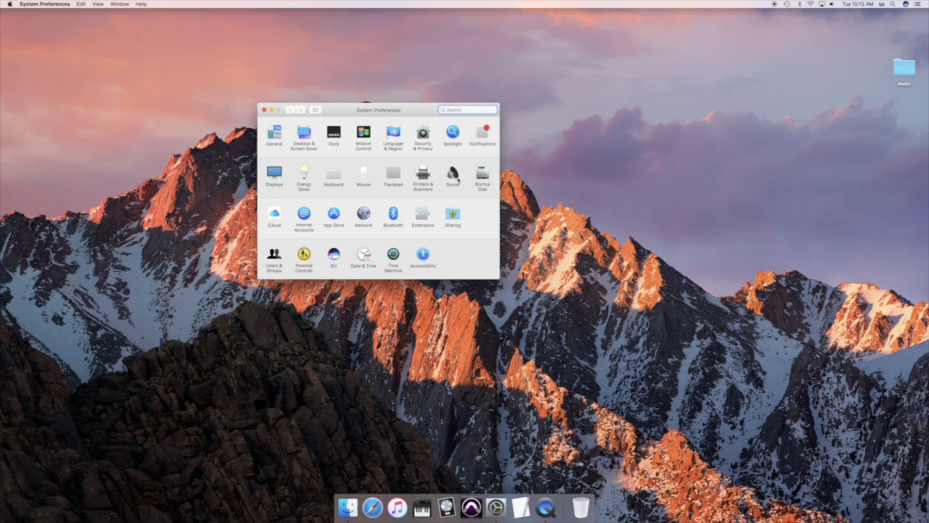
{"action": "left_click", "coordinate": [458, 180]}
{"action": "left_click", "coordinate": [581, 190]}
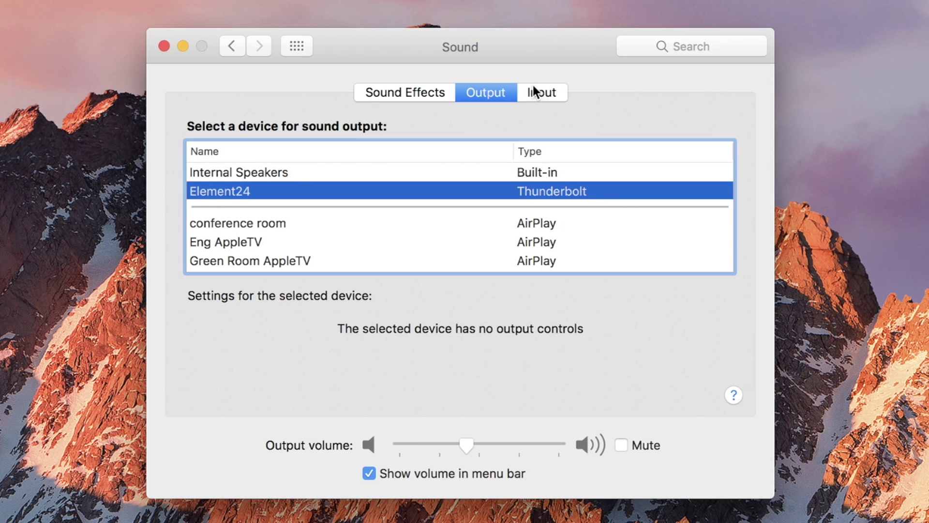
Step: Select Element24 as the sound input device and launch Element Control from Applications
{"action": "left_click", "coordinate": [533, 84]}
{"action": "left_click", "coordinate": [391, 192]}
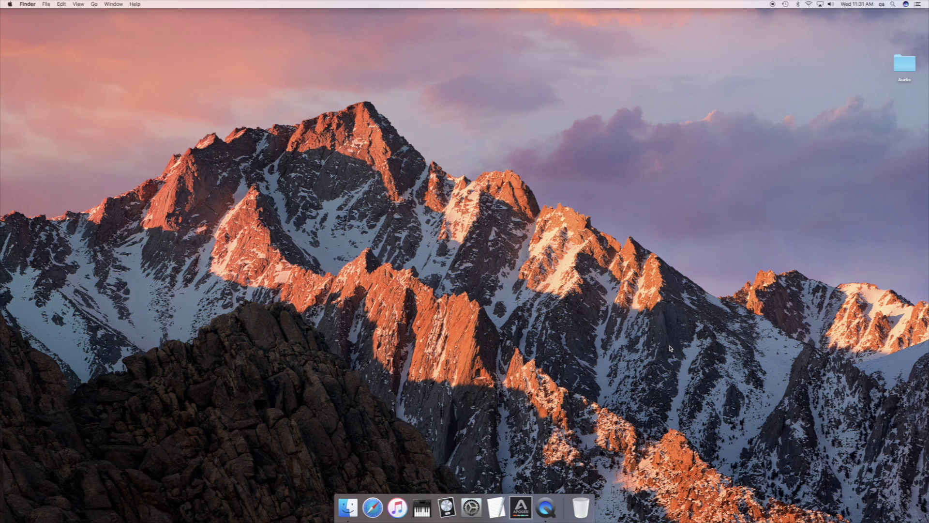
{"action": "key", "text": "super+shift+a"}
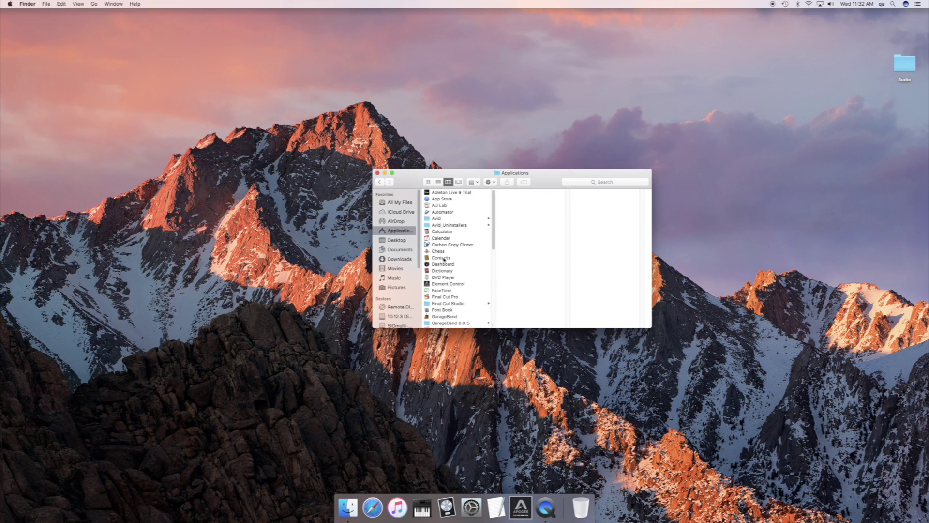
{"action": "double_click", "coordinate": [458, 285]}
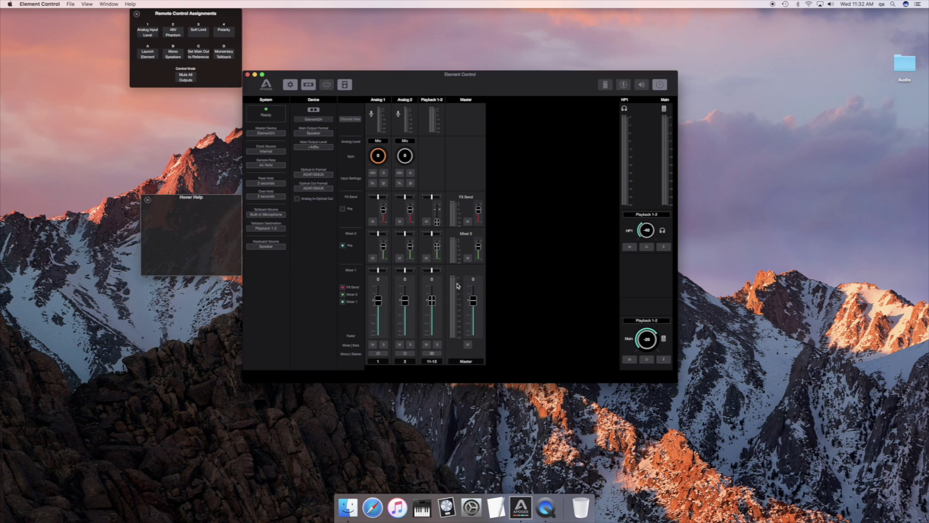
Step: Close the Hover Help, Remote and mixer windows, open Essentials, and set Main to -30
{"action": "left_click", "coordinate": [148, 200]}
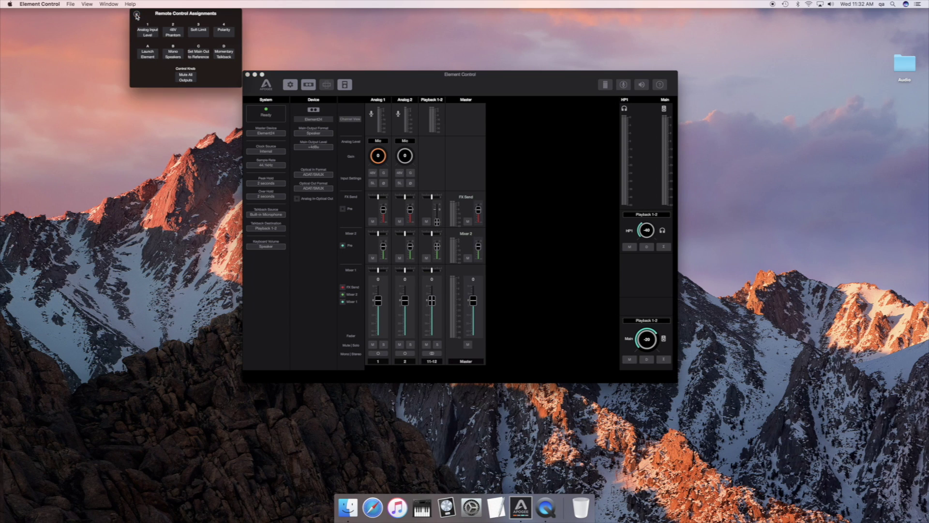
{"action": "left_click", "coordinate": [136, 15]}
{"action": "left_click", "coordinate": [247, 75]}
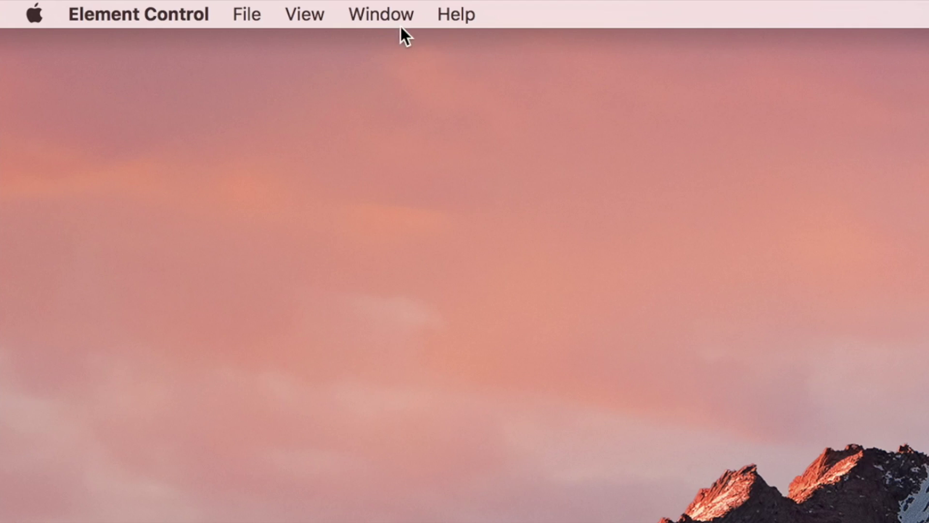
{"action": "left_click", "coordinate": [401, 23]}
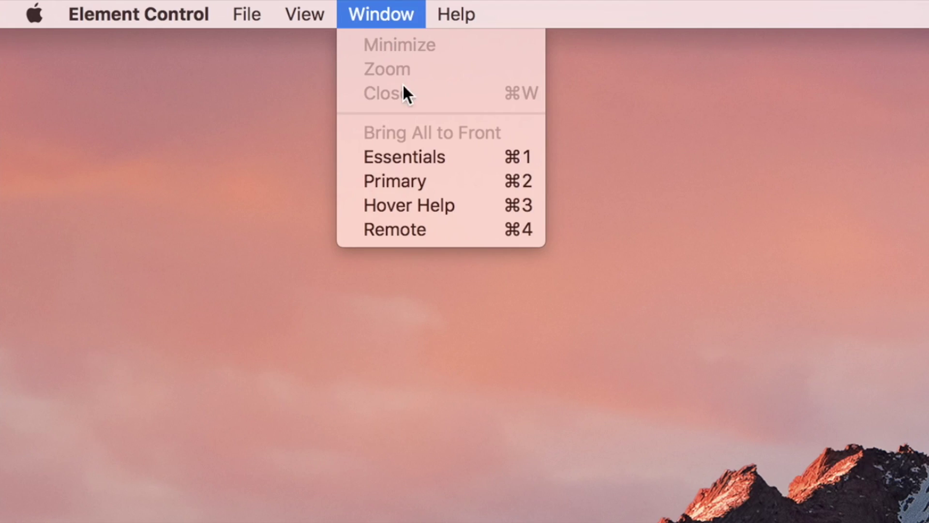
{"action": "left_click", "coordinate": [417, 159]}
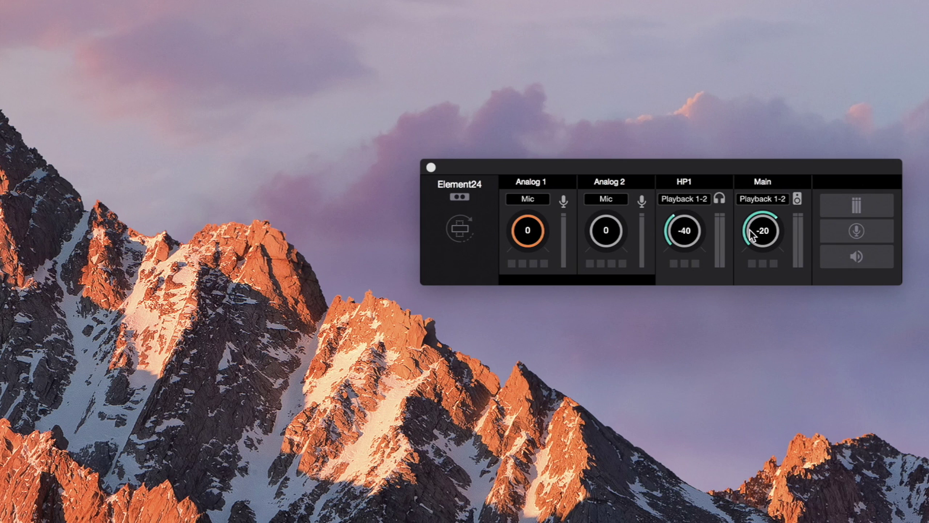
{"action": "left_click_drag", "start_coordinate": [750, 234], "coordinate": [749, 193]}
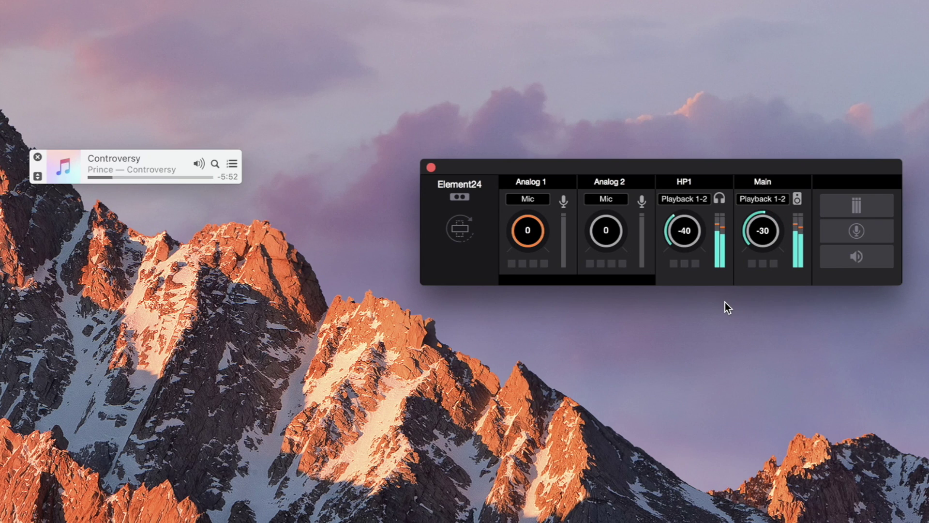
Step: Set Element24's Main Output Level to -10dBV in the Primary window, then close it
{"action": "left_click", "coordinate": [509, 4]}
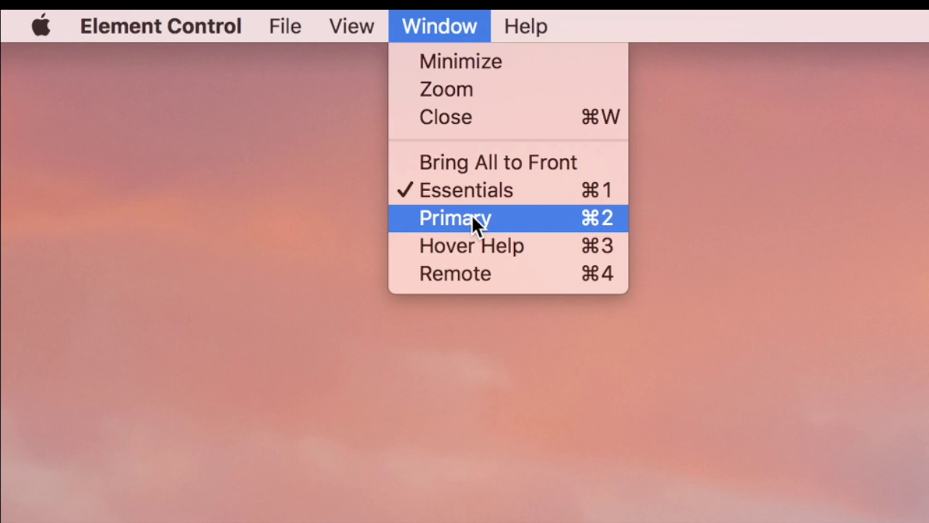
{"action": "left_click", "coordinate": [472, 217]}
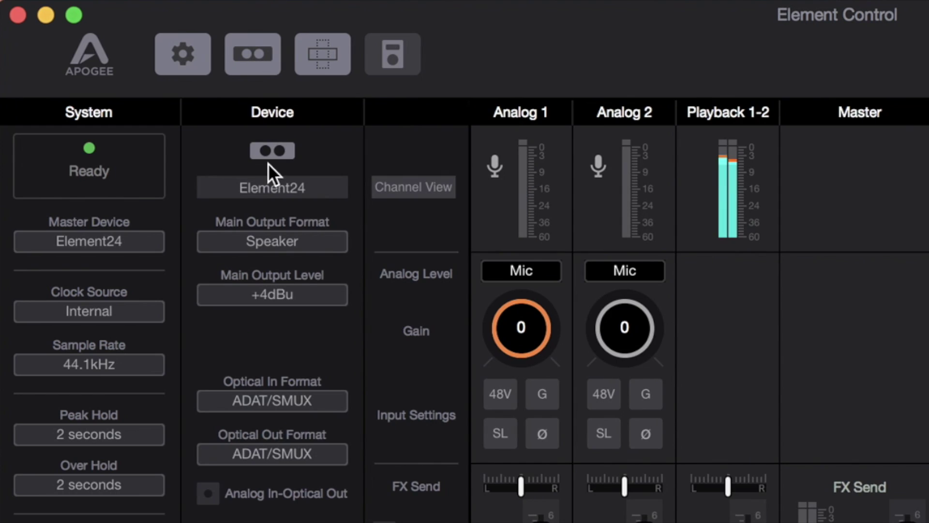
{"action": "left_click", "coordinate": [282, 288]}
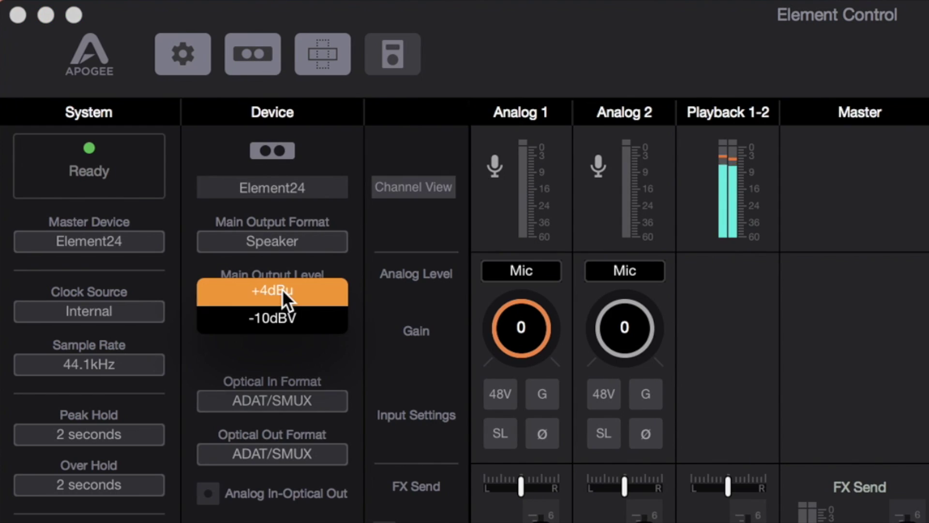
{"action": "left_click", "coordinate": [281, 318]}
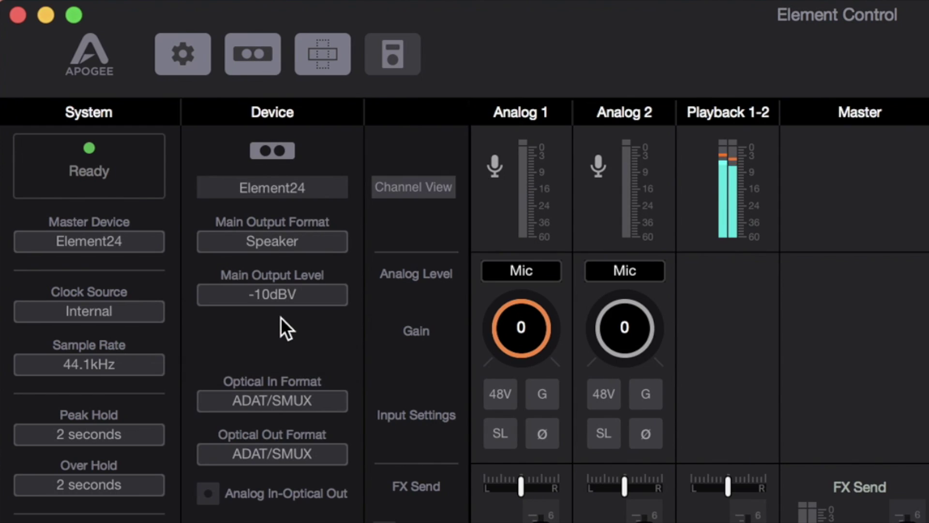
{"action": "left_click", "coordinate": [18, 16]}
Step: Raise the Main knob to -20, pause iTunes playback, and quit Safari
{"action": "left_click_drag", "start_coordinate": [628, 252], "coordinate": [621, 211]}
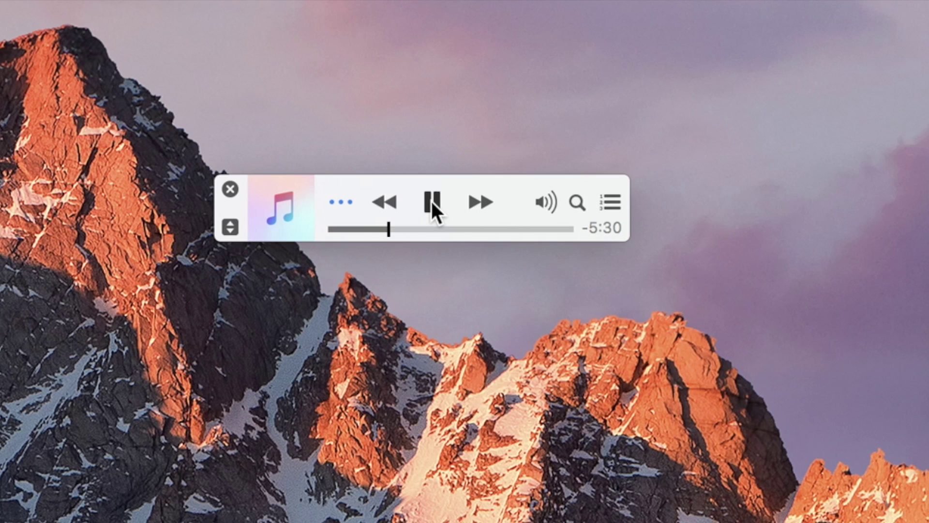
{"action": "left_click", "coordinate": [432, 201]}
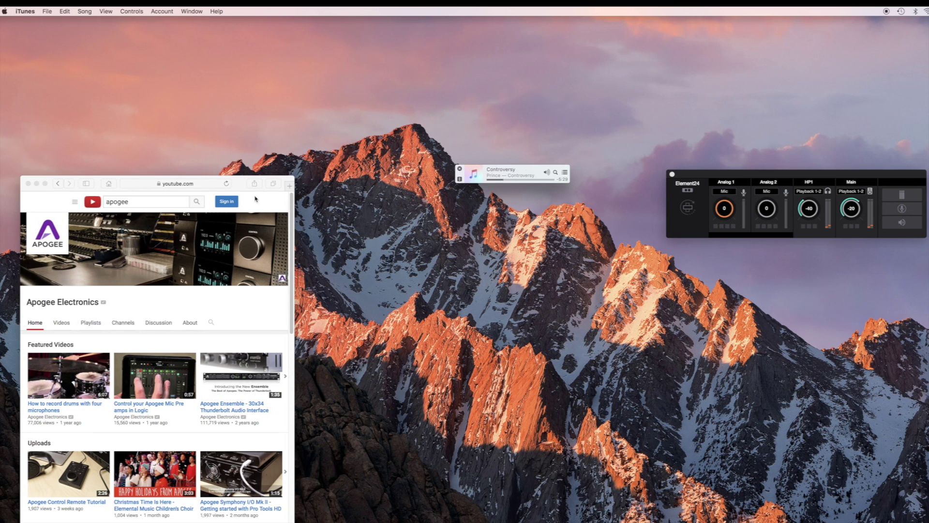
{"action": "left_click", "coordinate": [255, 201]}
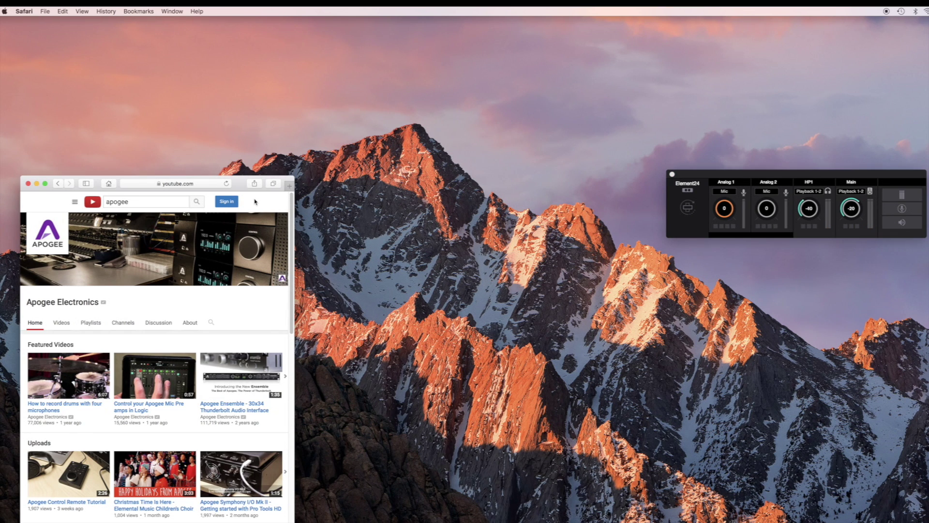
{"action": "key", "text": "super+q"}
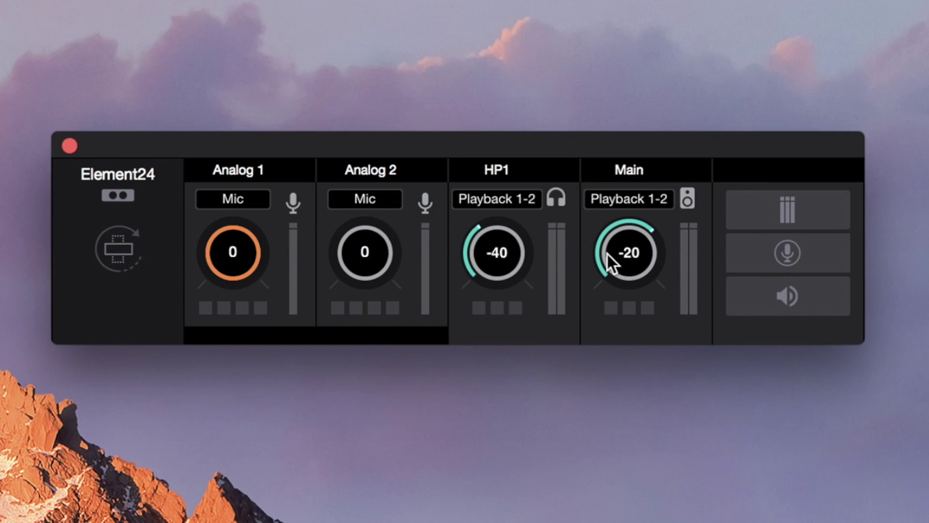
Step: Turn Main down to -64, keep Analog 1 on Mic, and enable its 48V phantom power
{"action": "left_click_drag", "start_coordinate": [612, 265], "coordinate": [559, 483]}
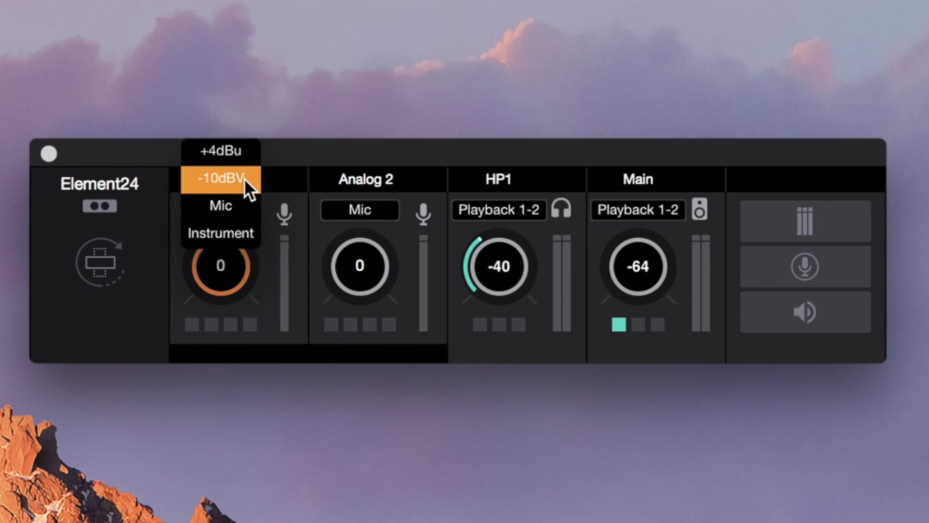
{"action": "left_click", "coordinate": [245, 209]}
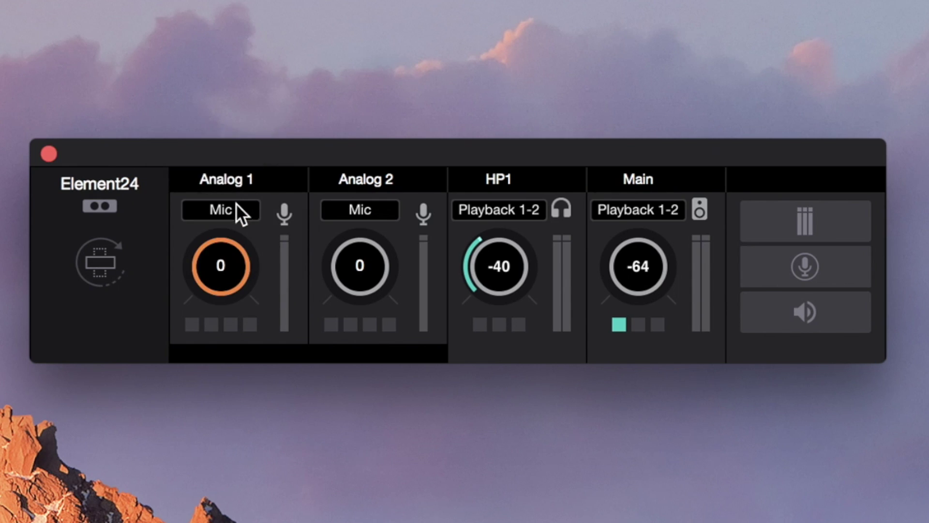
{"action": "left_click", "coordinate": [191, 325]}
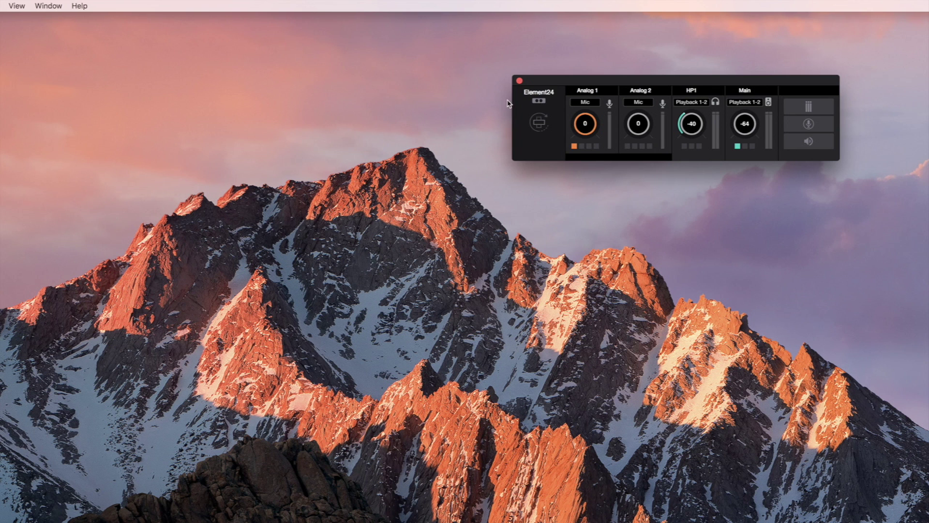
Step: Briefly show Hover Help, then raise the Analog 1 gain knob to about 37
{"action": "left_click", "coordinate": [60, 9]}
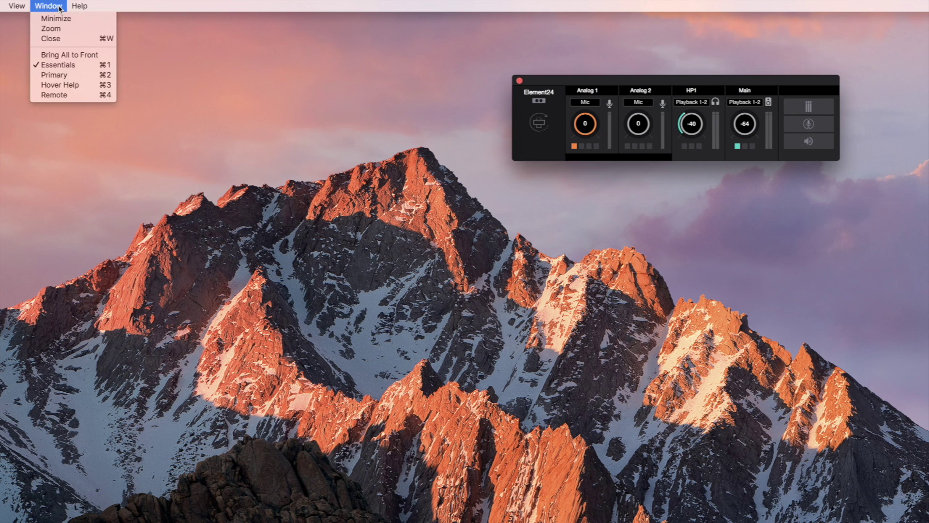
{"action": "left_click", "coordinate": [91, 91]}
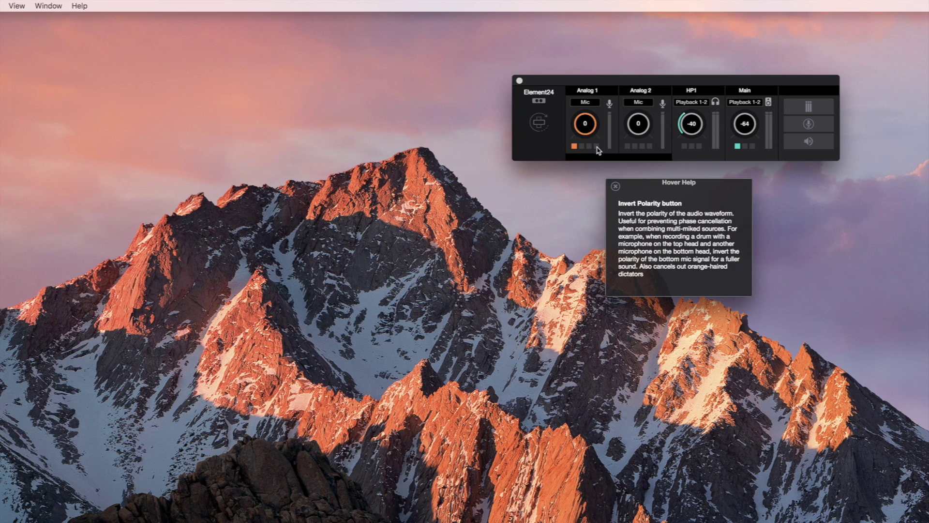
{"action": "left_click", "coordinate": [615, 187]}
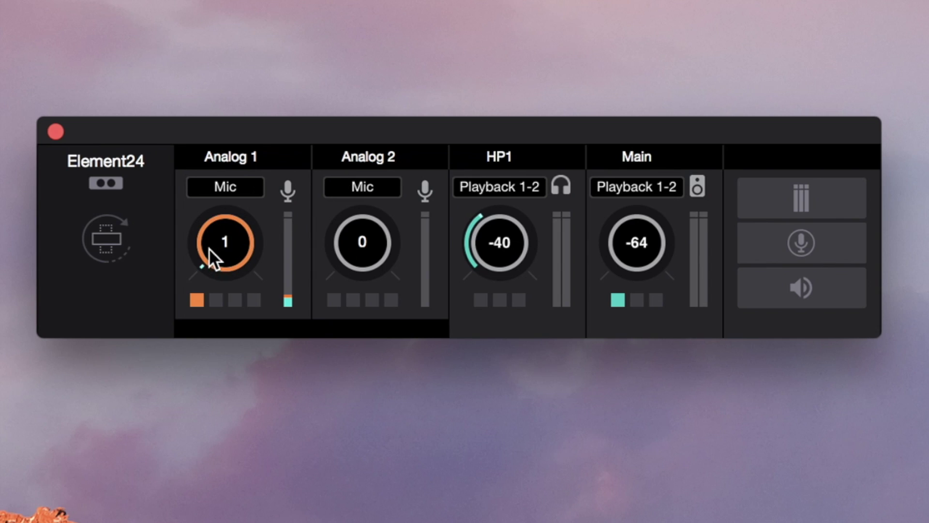
{"action": "mouse_move", "coordinate": [203, 210]}
{"action": "left_mouse_down"}
{"action": "mouse_move", "coordinate": [243, 90]}
{"action": "mouse_move", "coordinate": [219, 120]}
{"action": "left_mouse_up"}
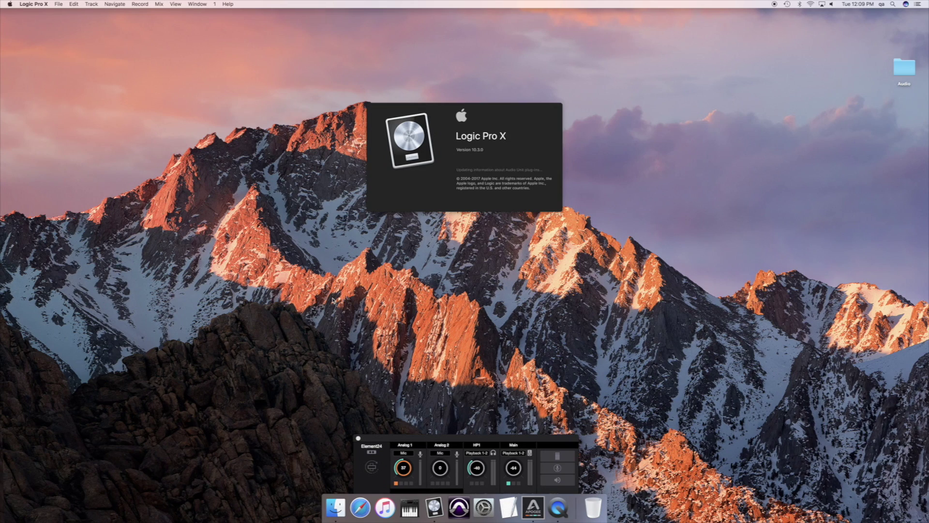
Step: Set Logic's audio input device to Element24 with a 64-sample I/O buffer
{"action": "left_click", "coordinate": [32, 4]}
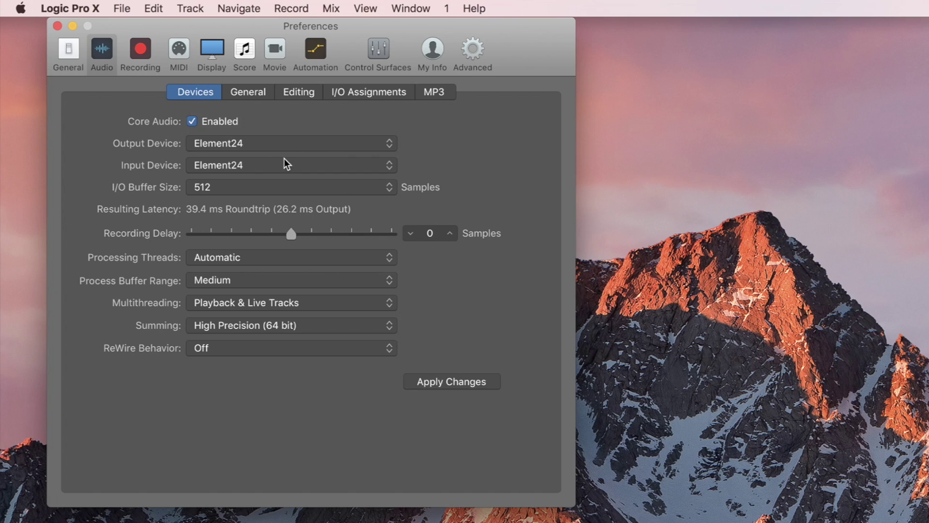
{"action": "left_click", "coordinate": [284, 166]}
{"action": "left_click", "coordinate": [284, 166]}
{"action": "left_click", "coordinate": [283, 187]}
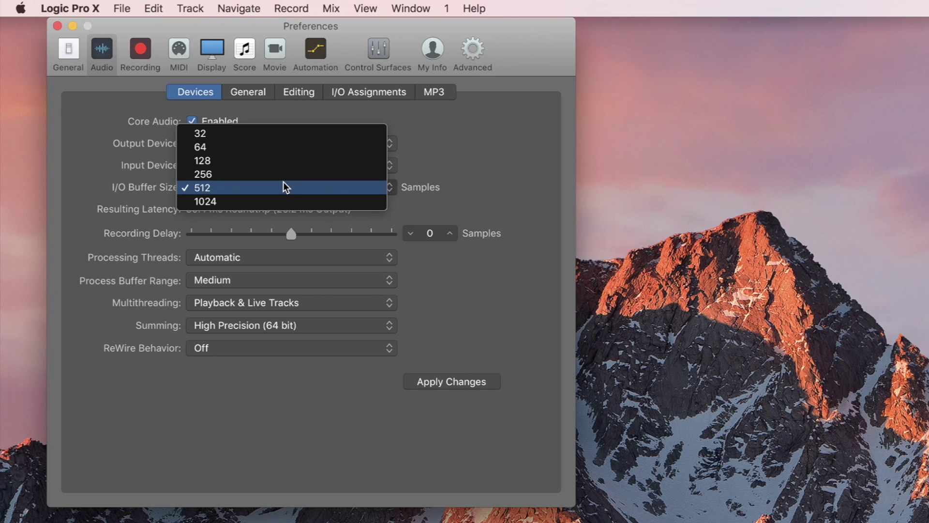
{"action": "left_click", "coordinate": [306, 153]}
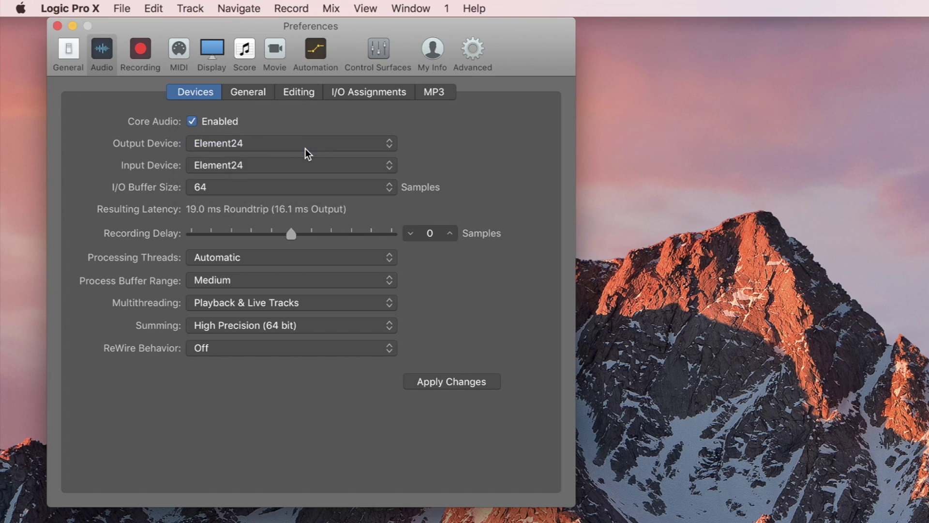
{"action": "left_click", "coordinate": [435, 383]}
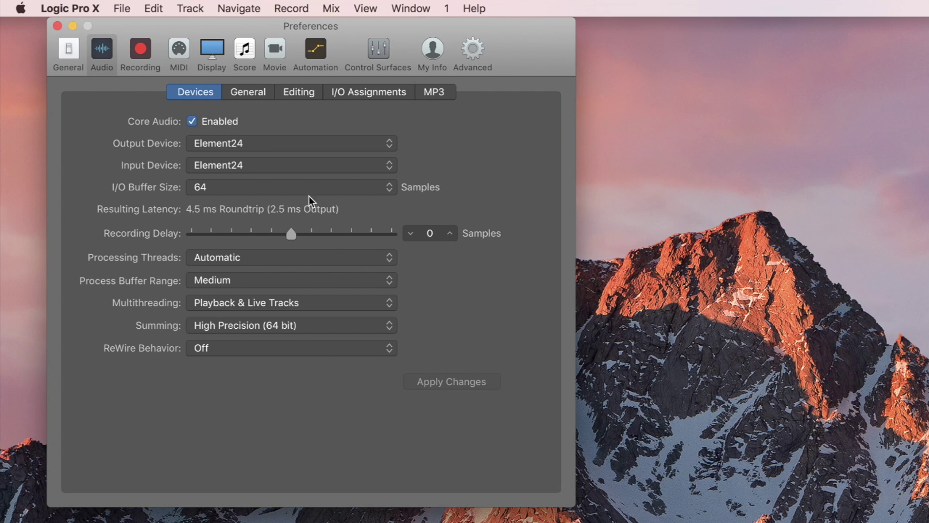
{"action": "left_click", "coordinate": [57, 28]}
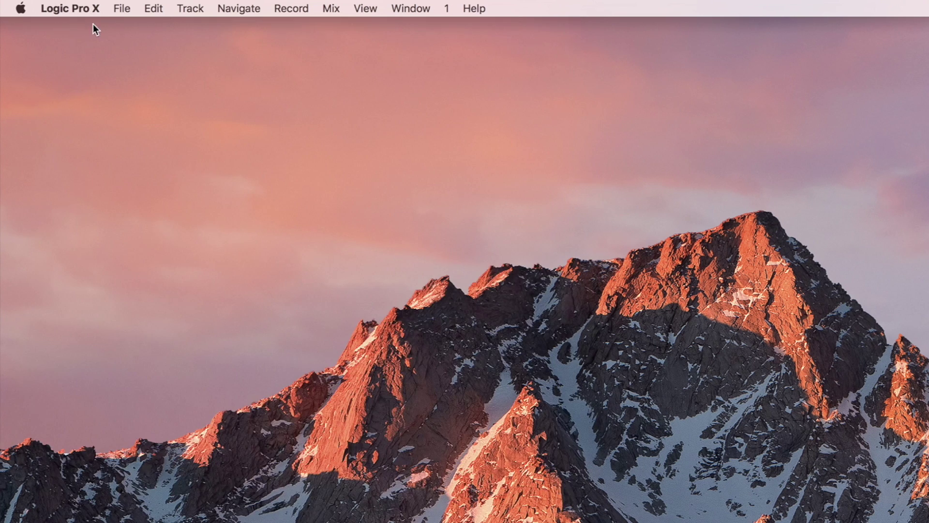
Step: Create a new empty project containing one audio track, Audio 1
{"action": "left_click", "coordinate": [121, 8]}
{"action": "left_click", "coordinate": [124, 27]}
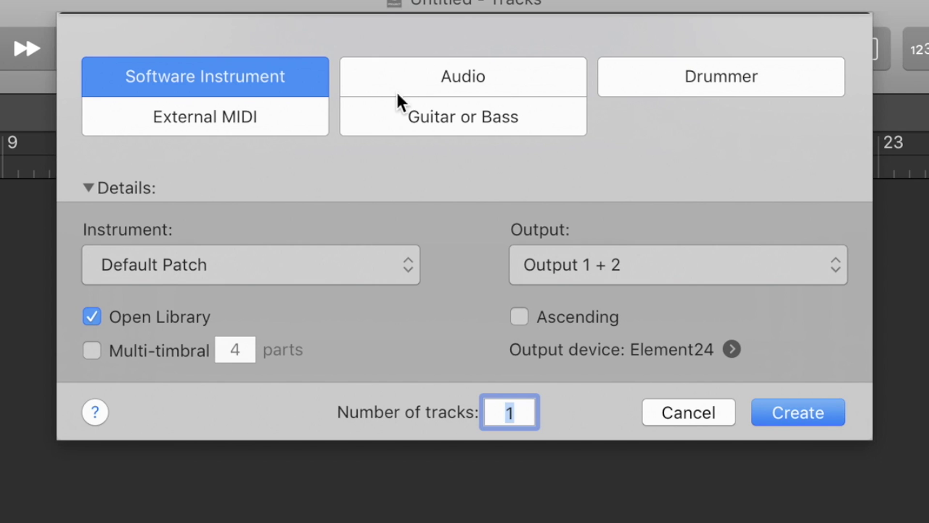
{"action": "left_click", "coordinate": [436, 76]}
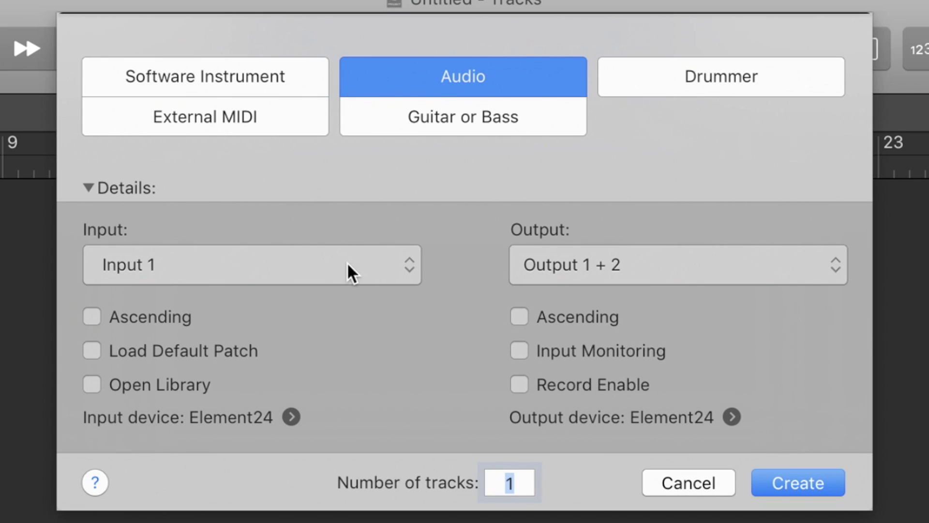
{"action": "left_click", "coordinate": [775, 477]}
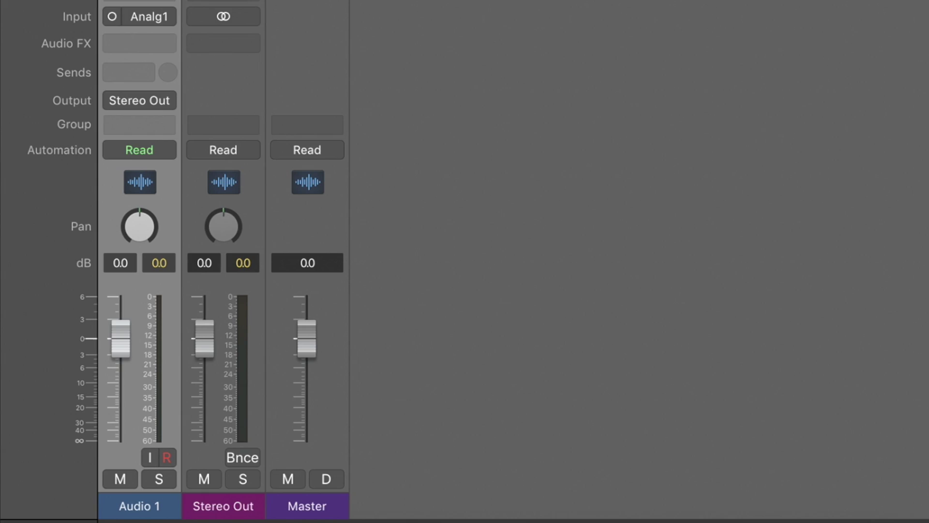
Step: Turn on input monitoring and record-arm Audio 1, check Element Control, then start recording
{"action": "left_click", "coordinate": [147, 455]}
{"action": "left_click", "coordinate": [166, 456]}
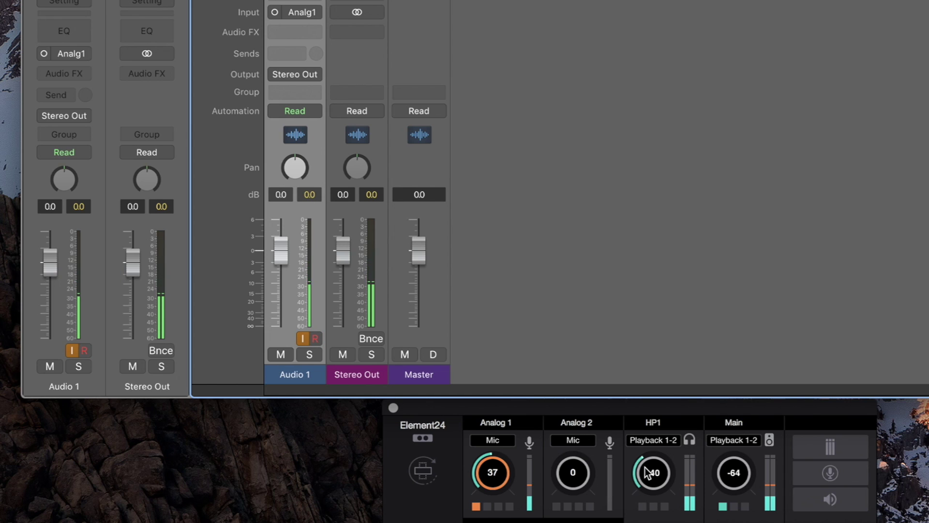
{"action": "left_click", "coordinate": [642, 474]}
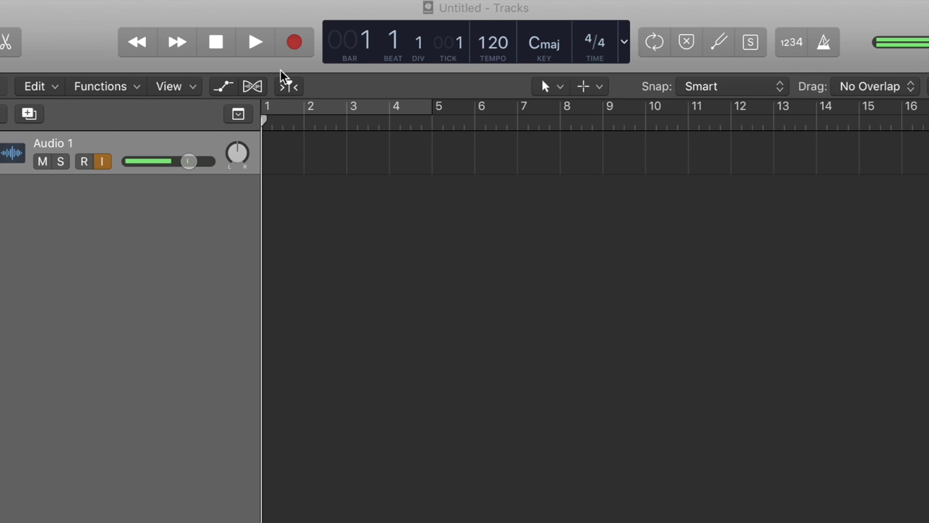
{"action": "left_click", "coordinate": [293, 47]}
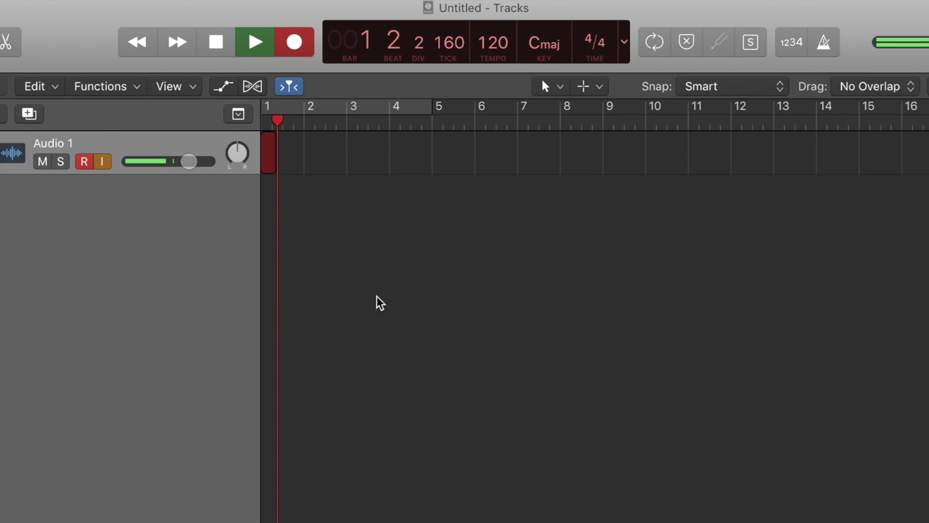